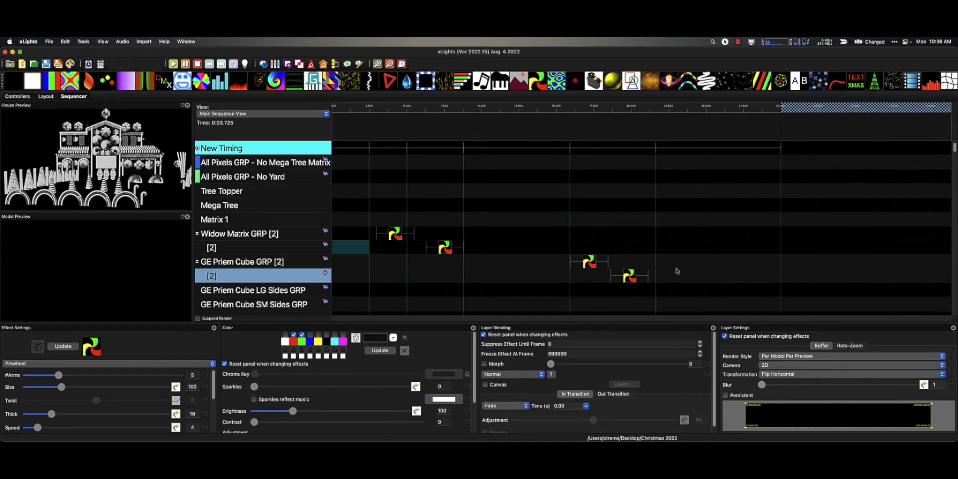
Step: Apply an alignment option to the pinwheel effects, then stretch the row [2] pinwheel to end near 9.65 s
left_click(447, 253)
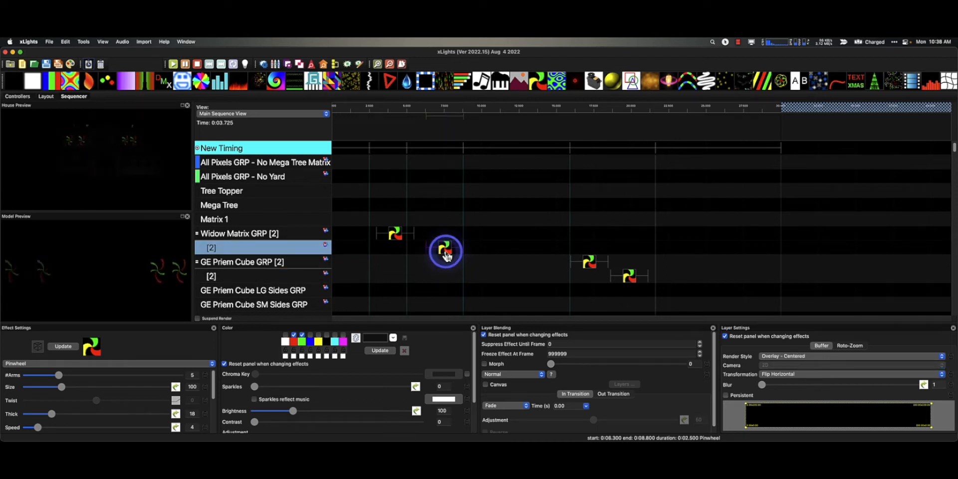
left_click(397, 235)
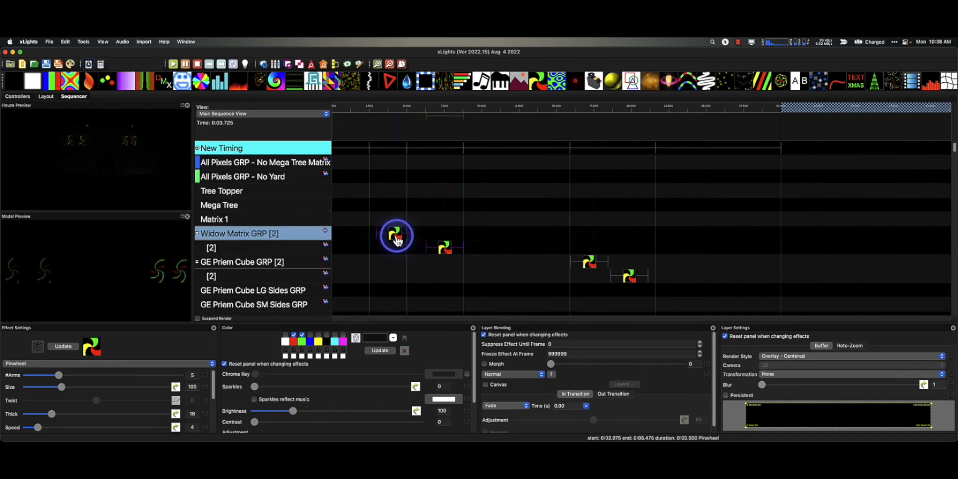
right_click(397, 237)
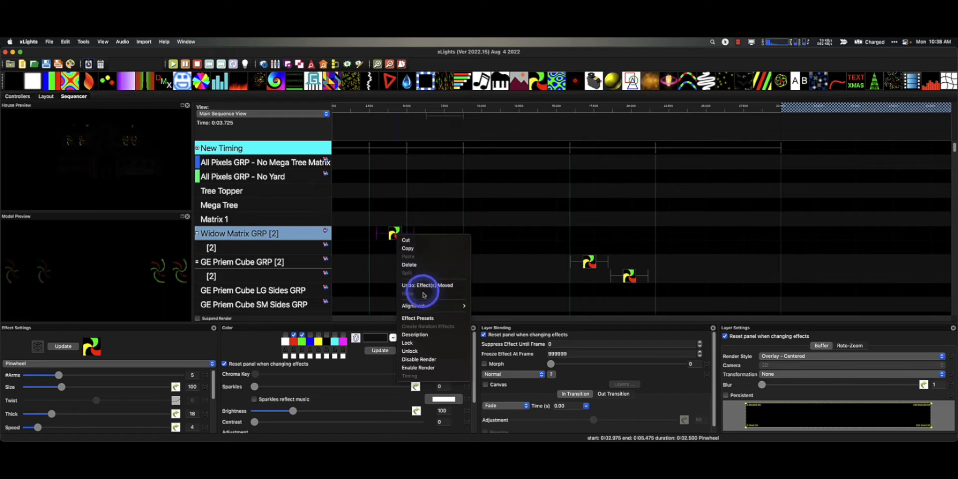
mouse_move(431, 305)
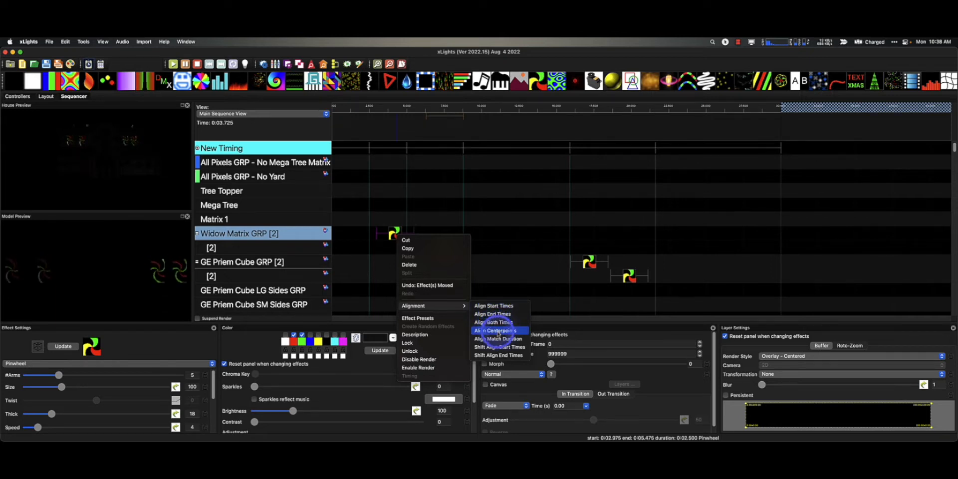
left_click(517, 265)
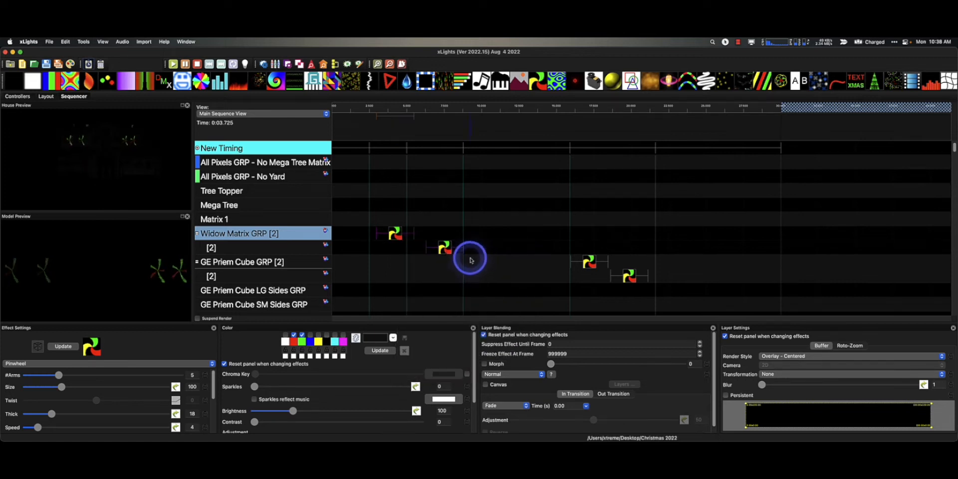
left_click(457, 253)
left_click_drag(473, 248, 481, 250)
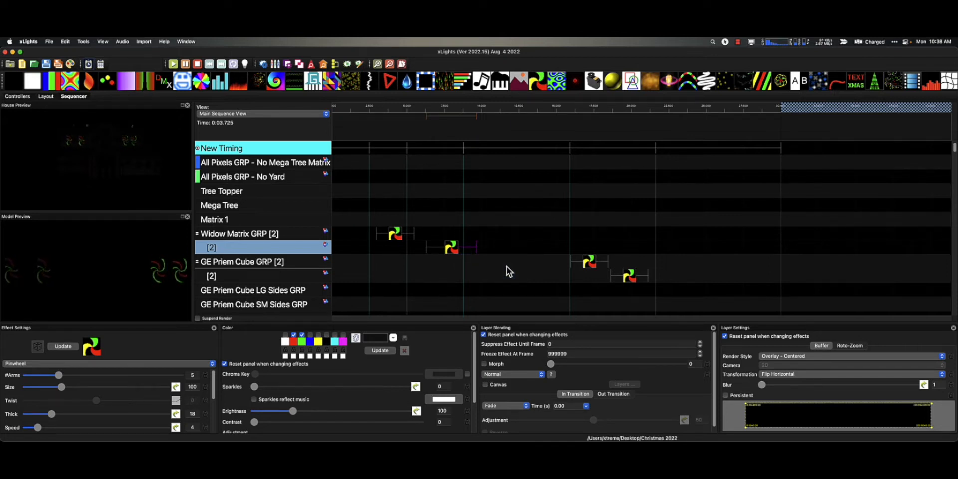
Step: Use Align Match Duration so the lower pinwheel lasts 2.5 s like the upper, then slide it under the upper
left_click(397, 233)
left_click(446, 250)
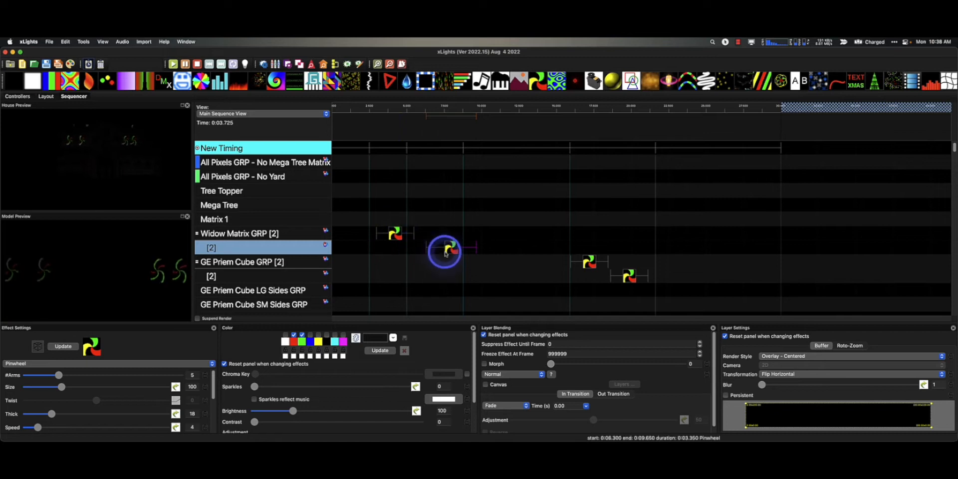
left_click(396, 236)
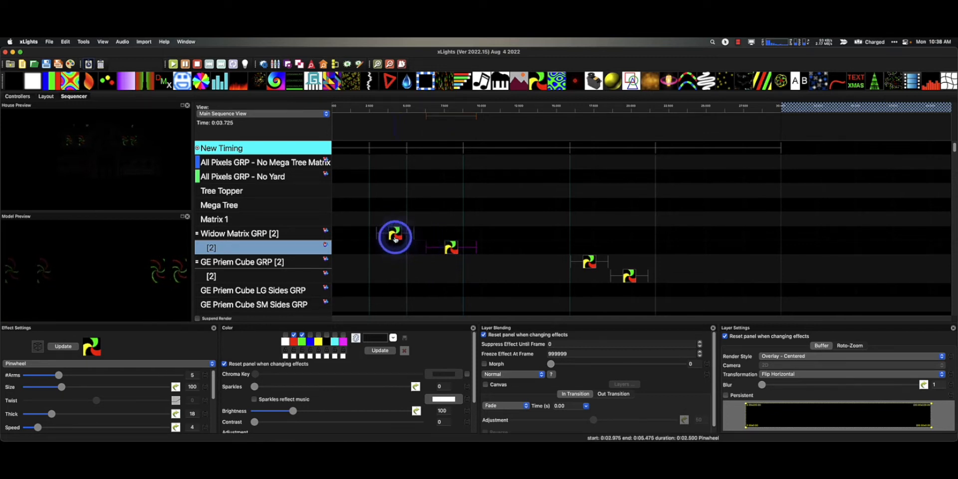
left_click(396, 234)
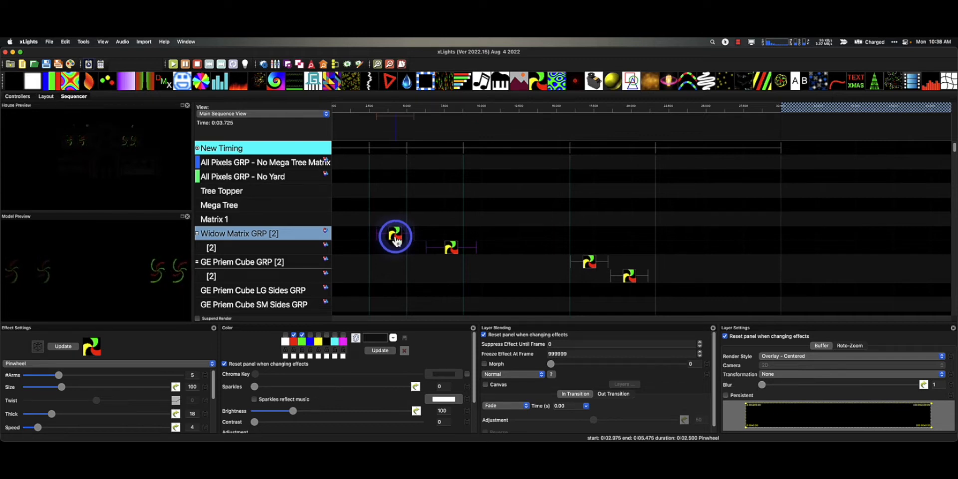
right_click(395, 237)
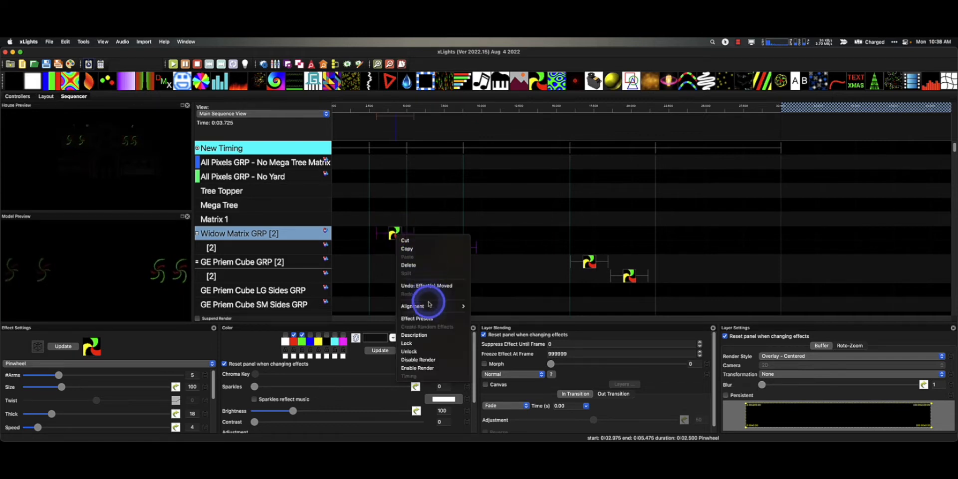
left_click(494, 332)
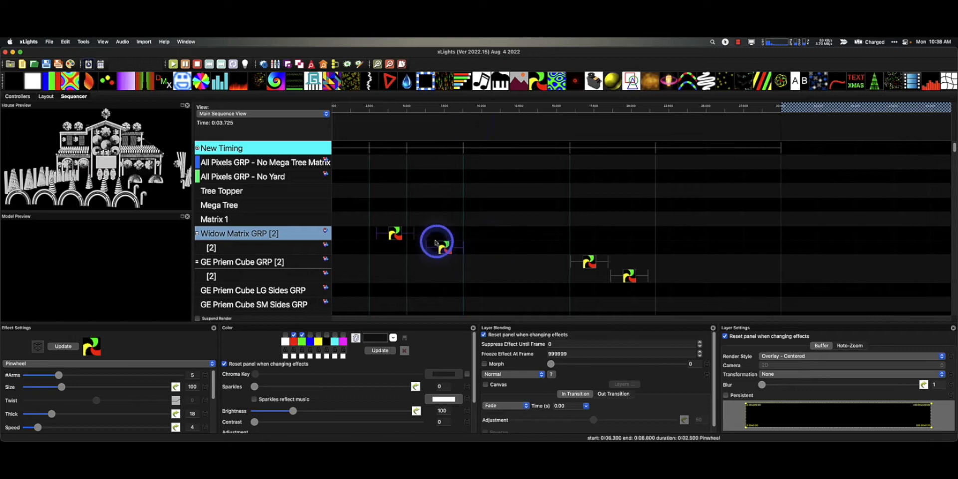
left_click_drag(446, 250, 395, 244)
Step: Undo the effect move, then place the lower pinwheel beneath the upper one snapped to its 2.975–5.475 s timing
right_click(395, 234)
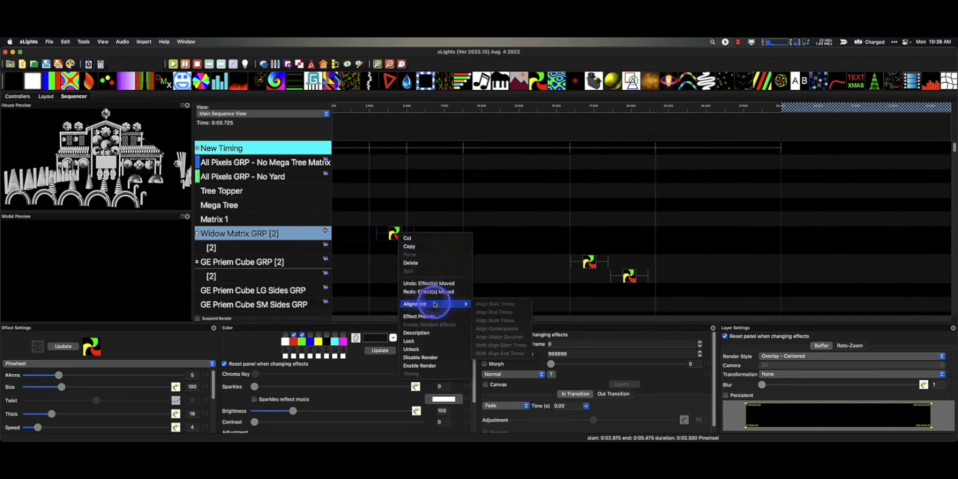
mouse_move(416, 304)
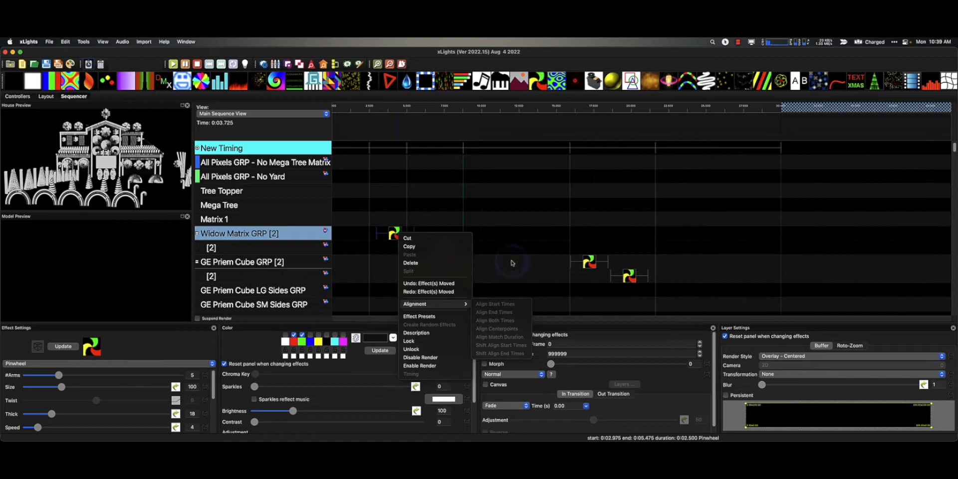
left_click(512, 262)
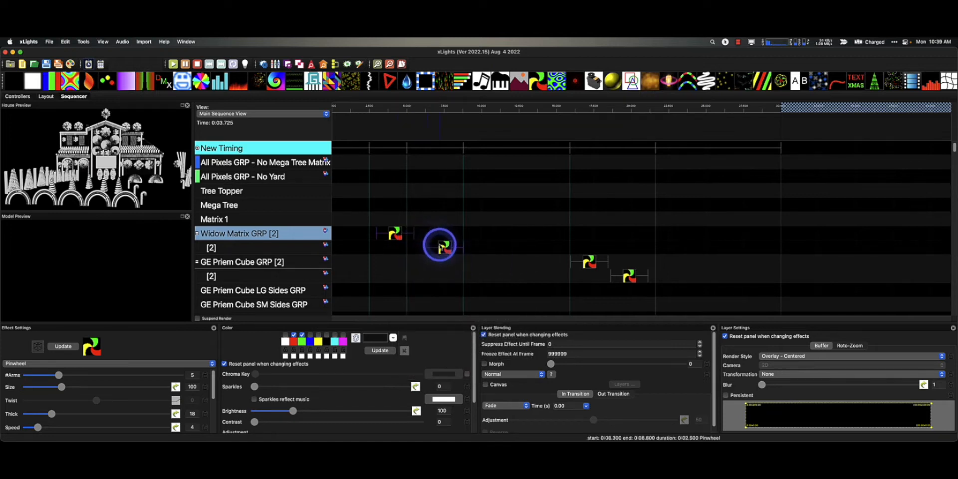
left_click(398, 246)
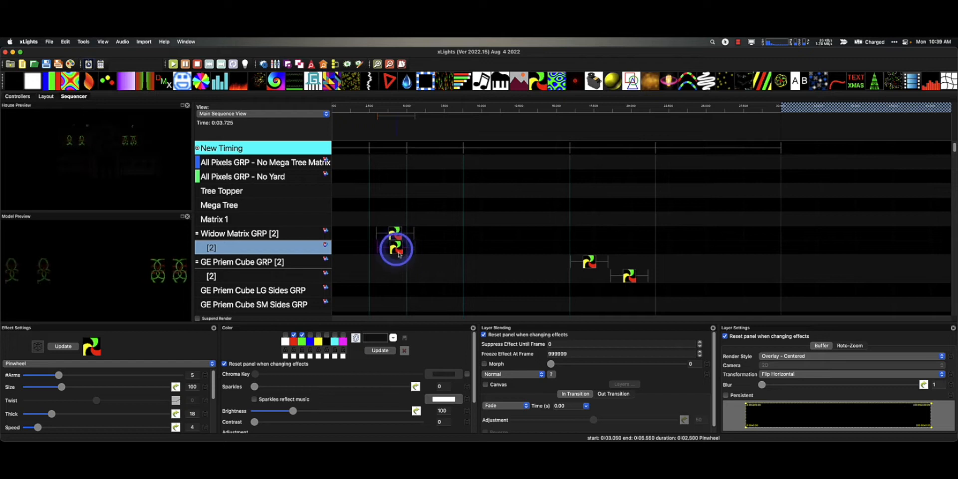
left_click(398, 247)
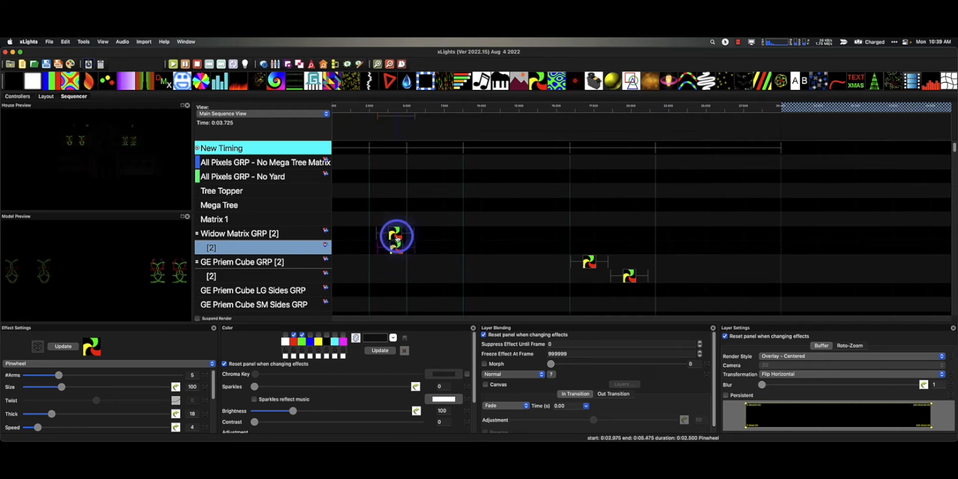
left_click(395, 234)
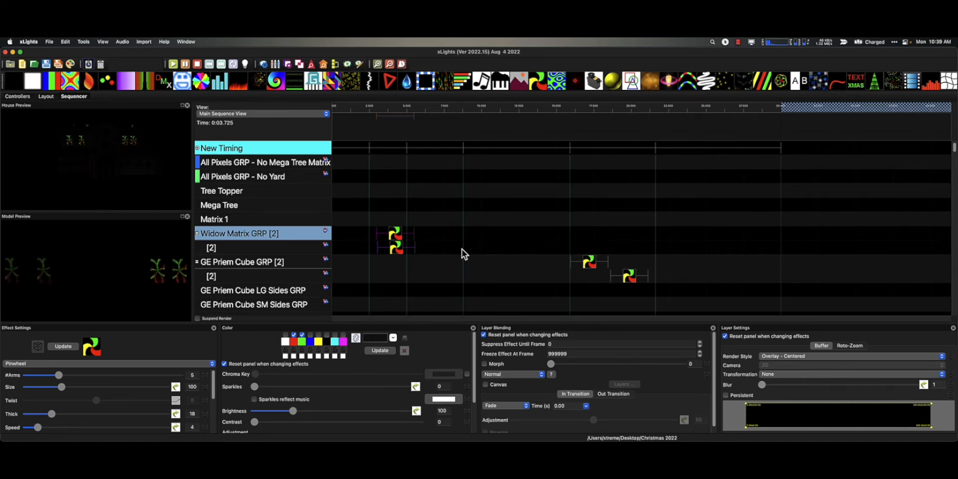
Step: Nudge both stacked pinwheels earlier to 2.5–5.0 s and verify each effect's timing
key("Left")
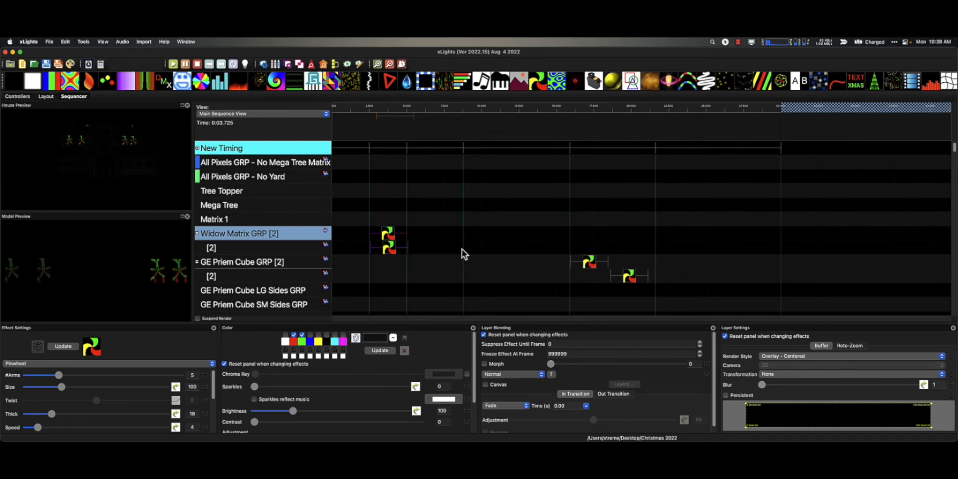
left_click(388, 249)
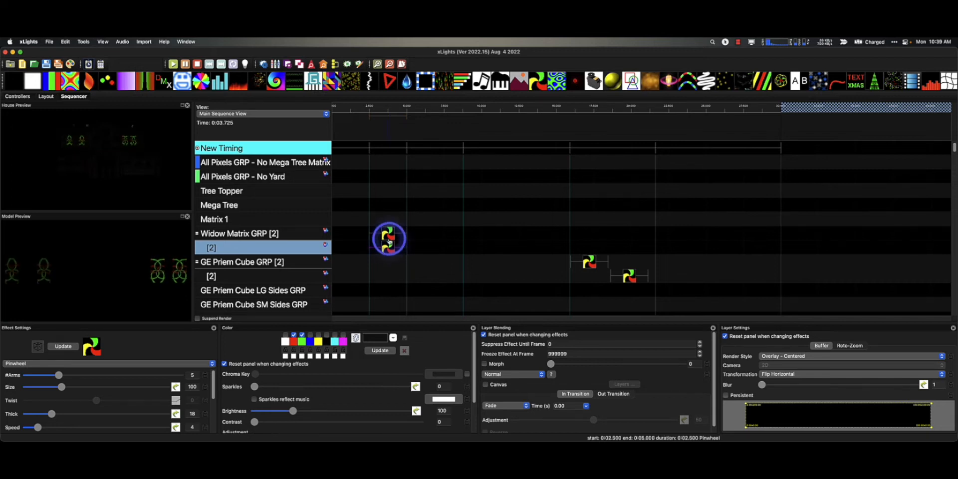
left_click(388, 237)
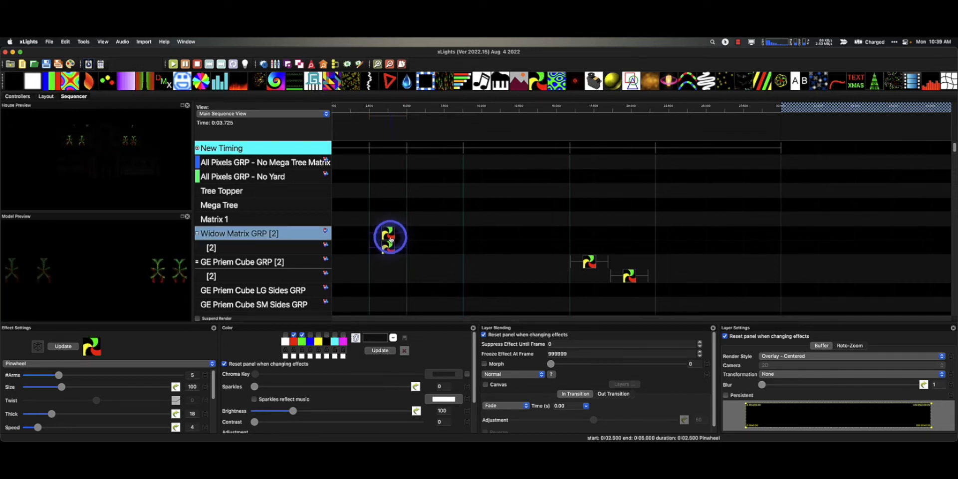
left_click(421, 256)
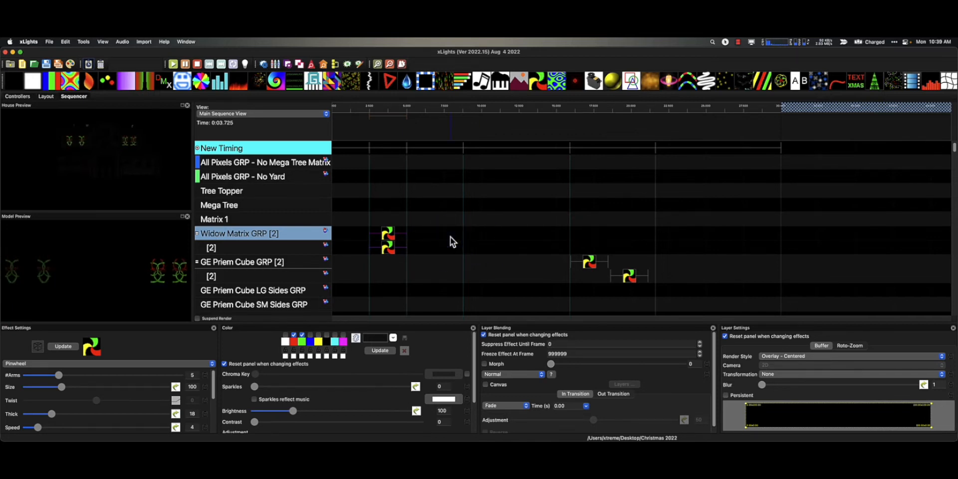
Step: Try nudging the stacked pinwheels later with the arrow keys, then undo back to the sequence start
key("Right")
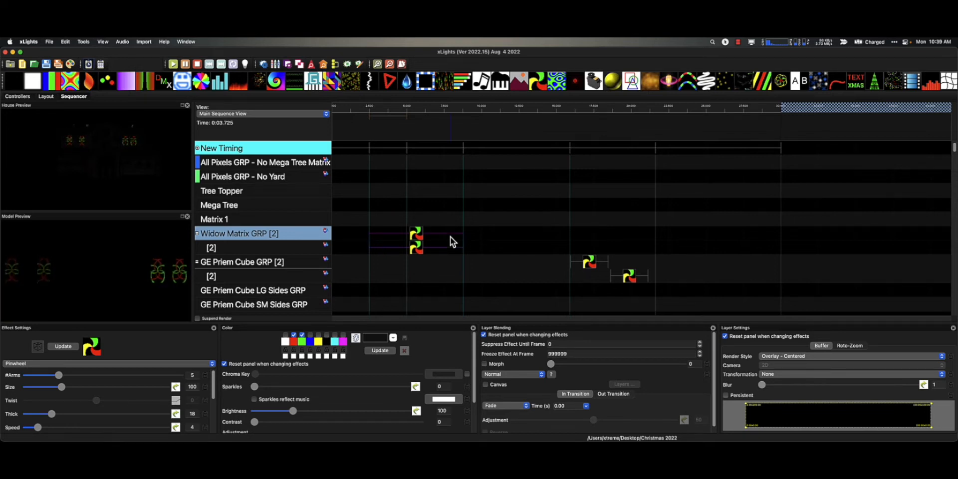
key("Right")
key("ctrl+z")
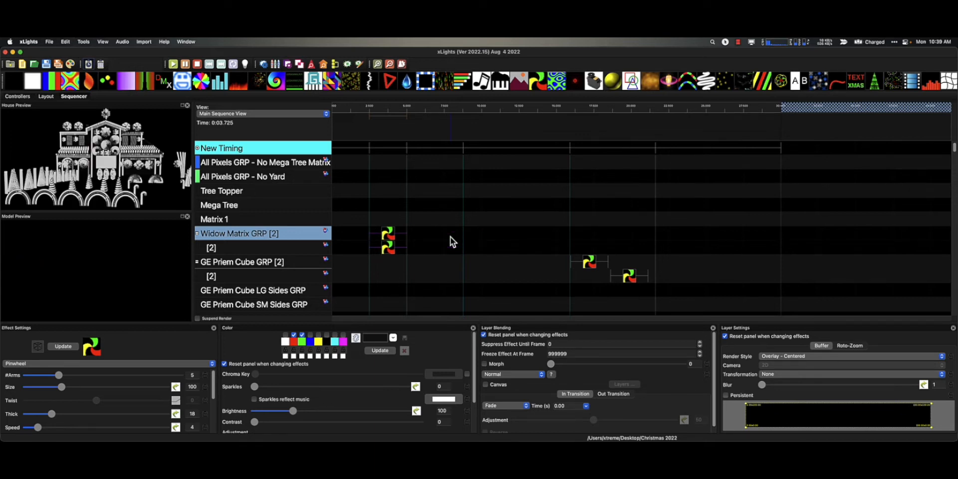
key("ctrl+shift+z")
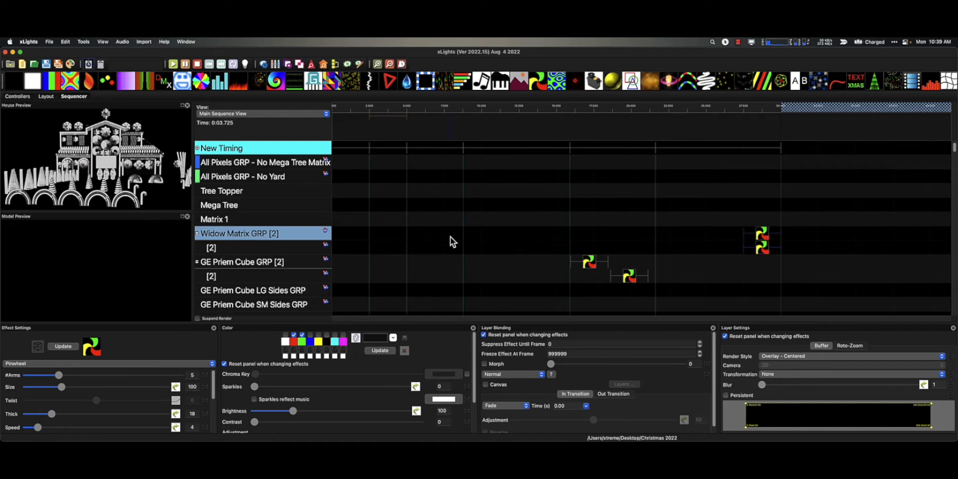
key("ctrl+z")
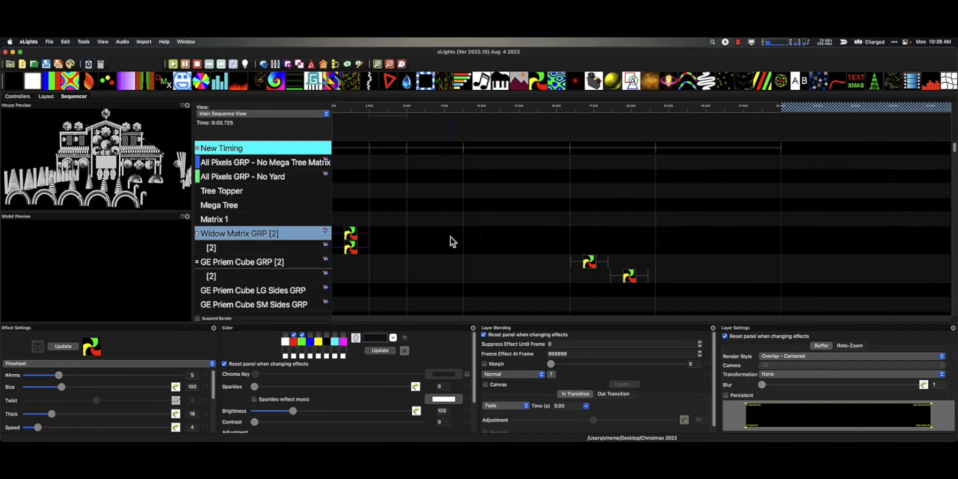
Step: Shift the Widow Matrix GRP pinwheel along the timing marks so it starts around 13.35 s
left_click(351, 235)
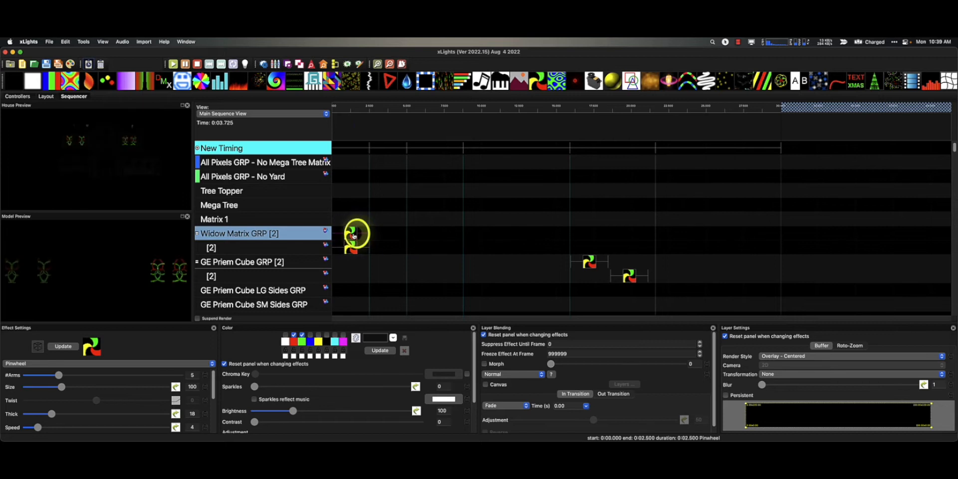
key("ctrl+v")
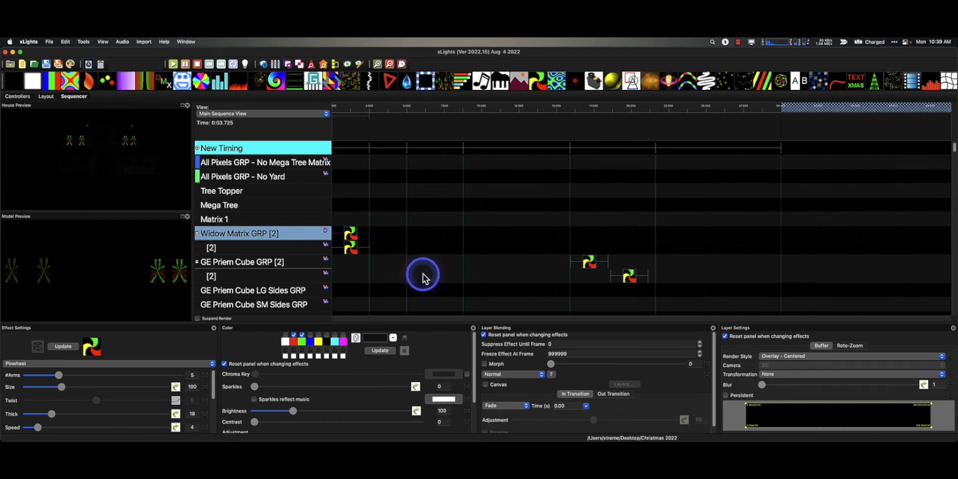
key("shift+Right")
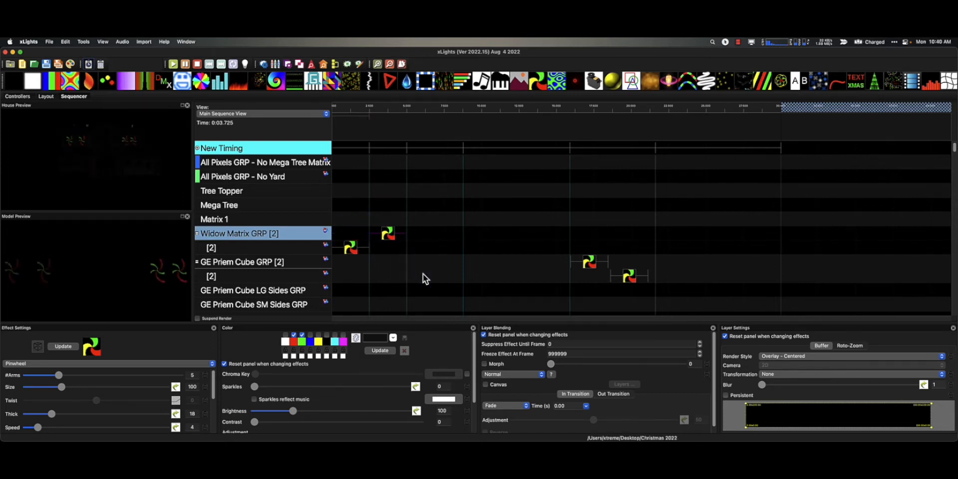
key("shift+Right")
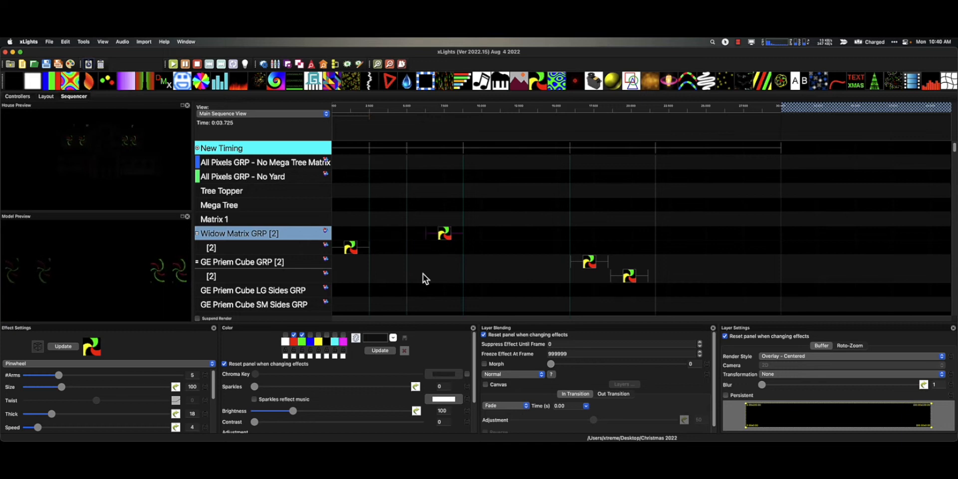
key("shift+Right")
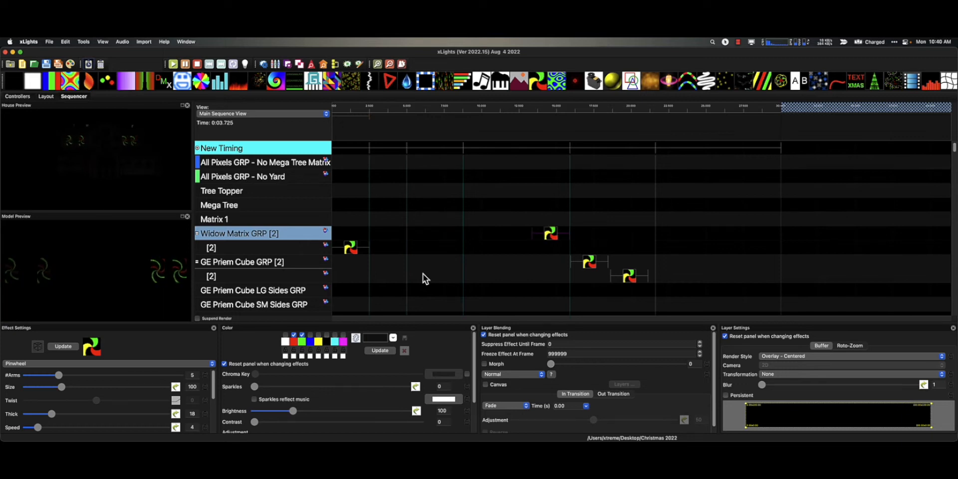
left_click(549, 233)
Step: Return the GRP pinwheel to the start, select both Widow Matrix pinwheels and shift them together partway along the timeline
left_click_drag(549, 234, 350, 234)
left_click(350, 250)
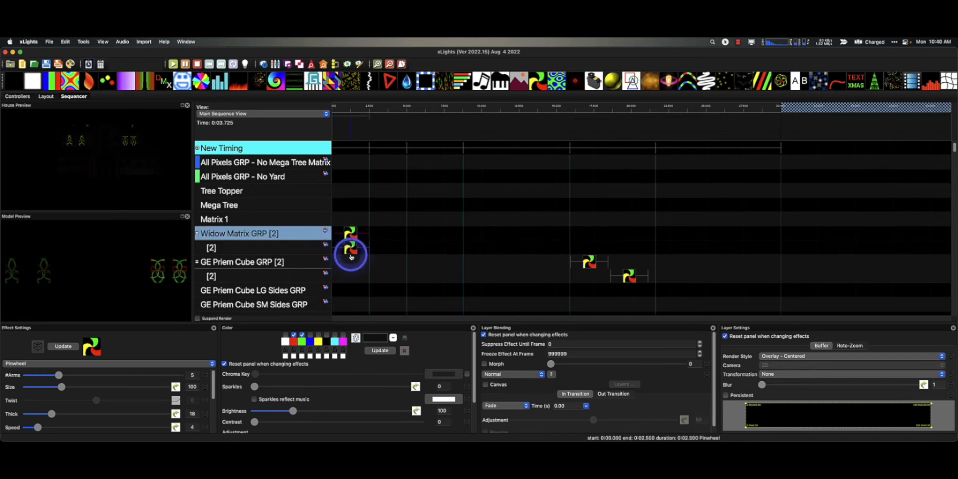
left_click(350, 250)
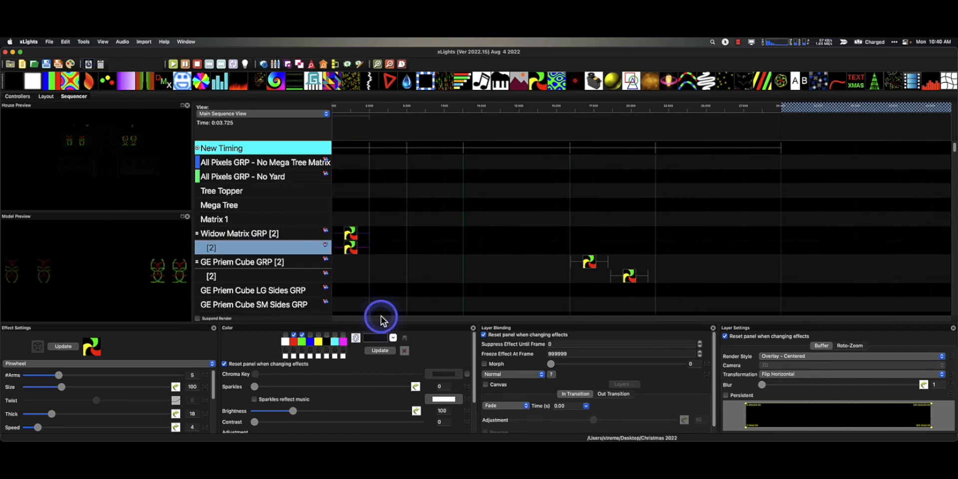
key("Right")
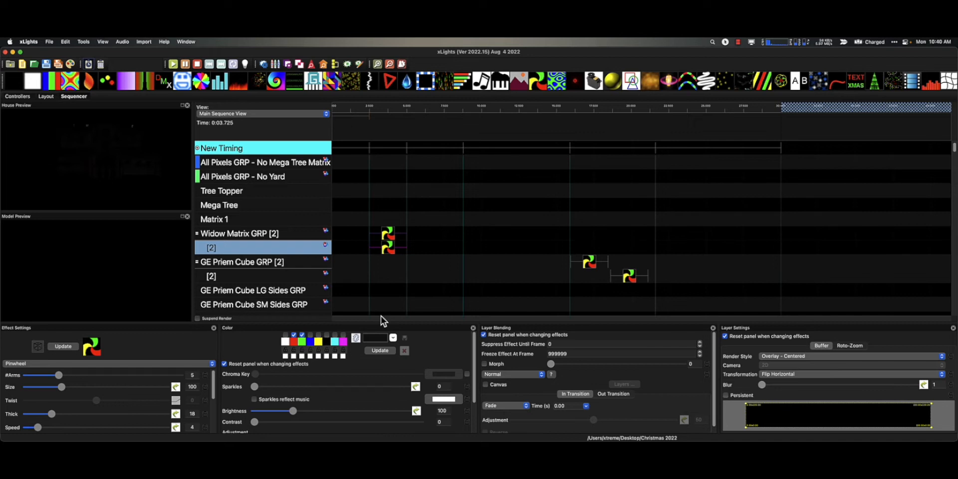
key("Right")
key("Right")
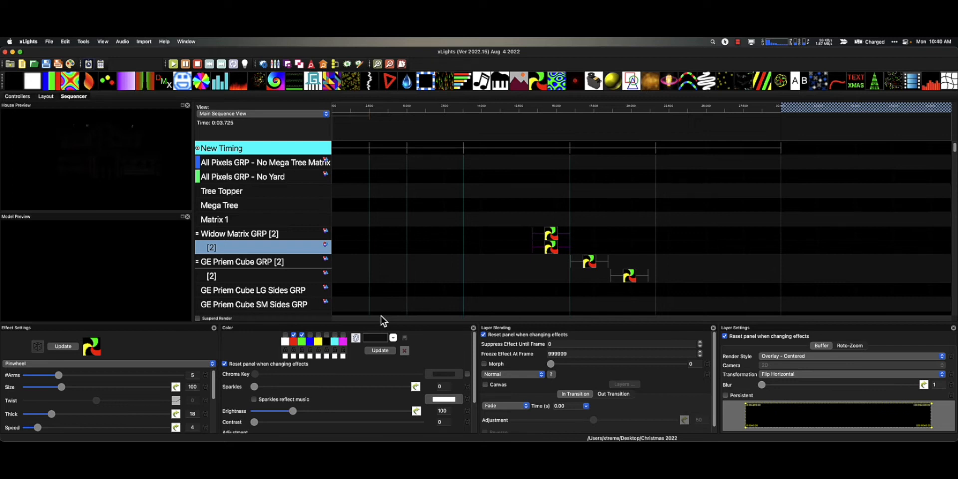
key("Left")
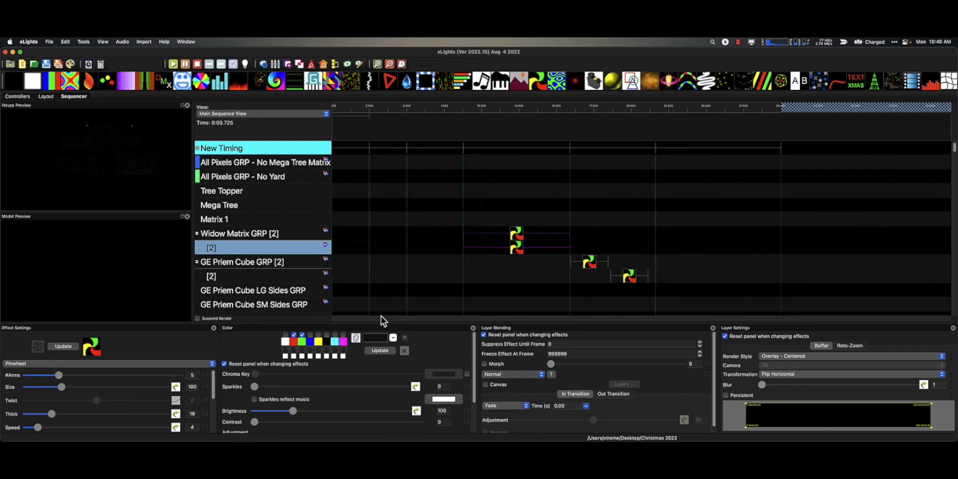
key("Left")
key("Left")
key("Left")
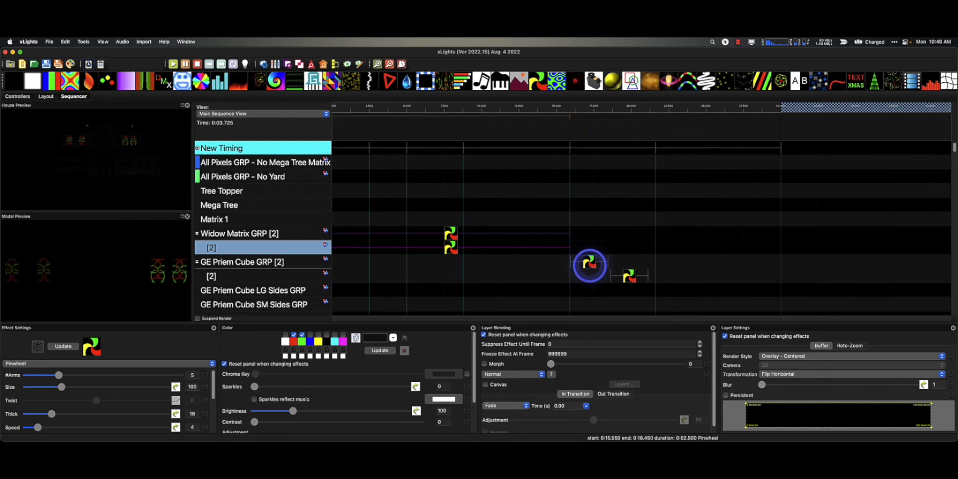
left_click(589, 263)
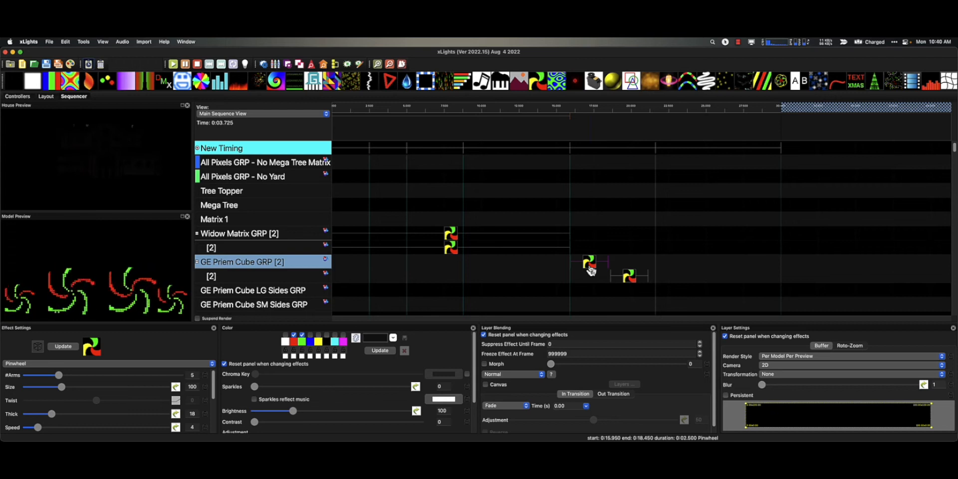
left_click(536, 273)
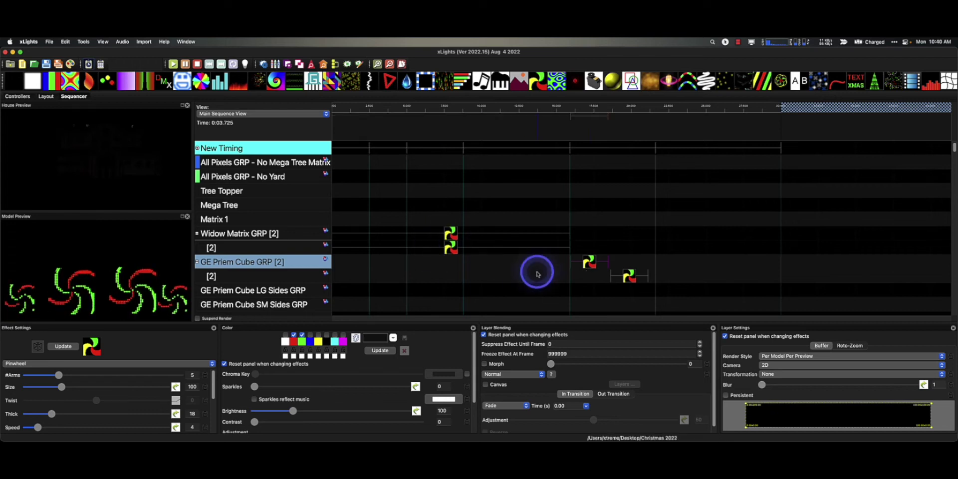
left_click(625, 279)
left_click(625, 279)
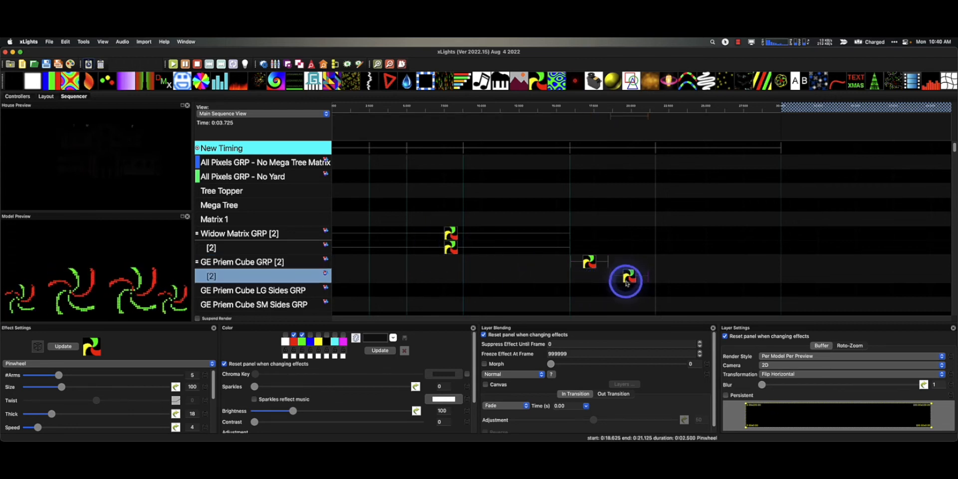
left_click(517, 264)
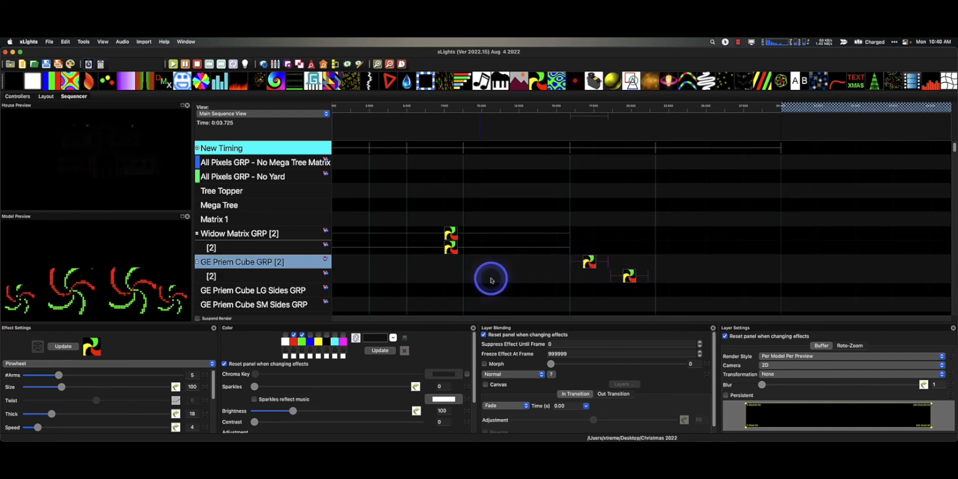
left_click(450, 246)
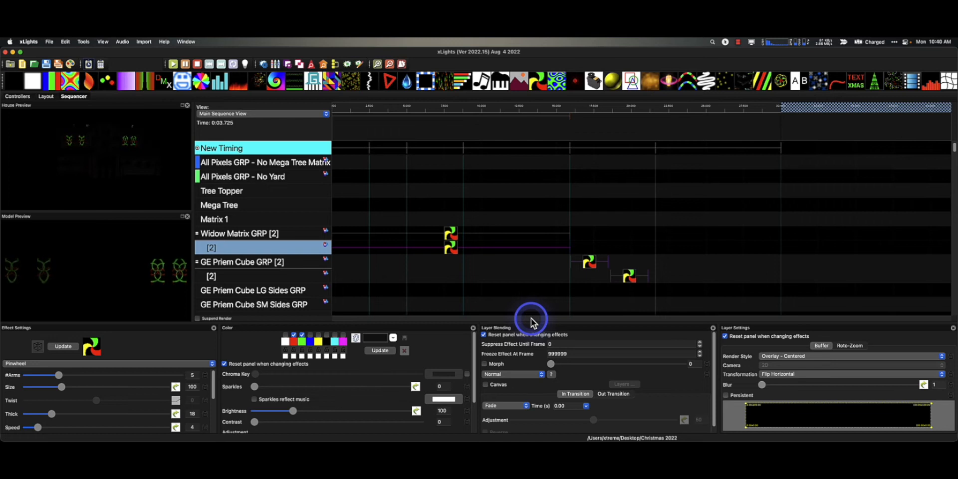
Step: Use Align Both Times so the GE Priem Cube pinwheels share the Widow Matrix start and end times, stacking all four
right_click(589, 263)
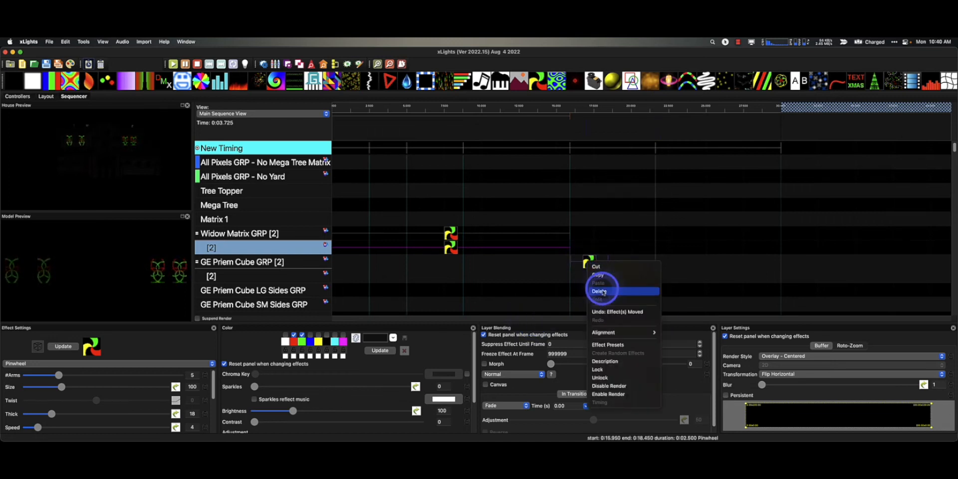
mouse_move(603, 333)
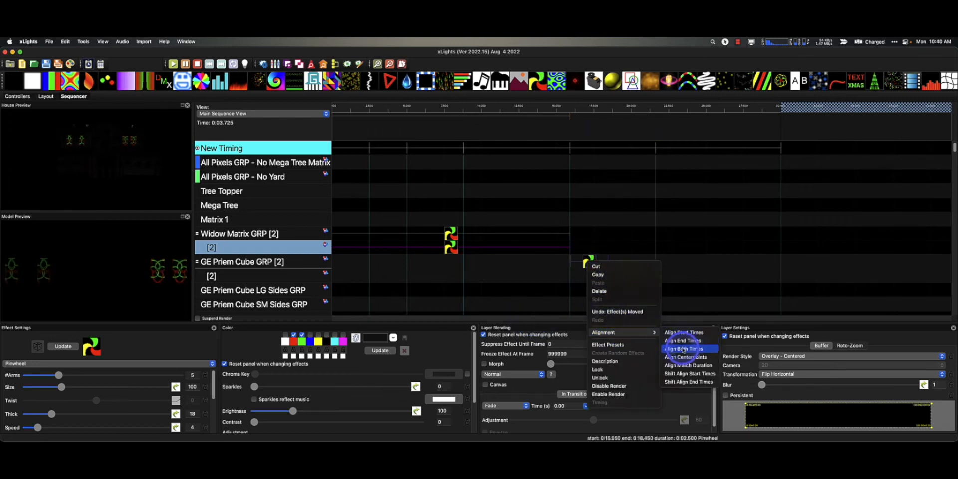
left_click(683, 349)
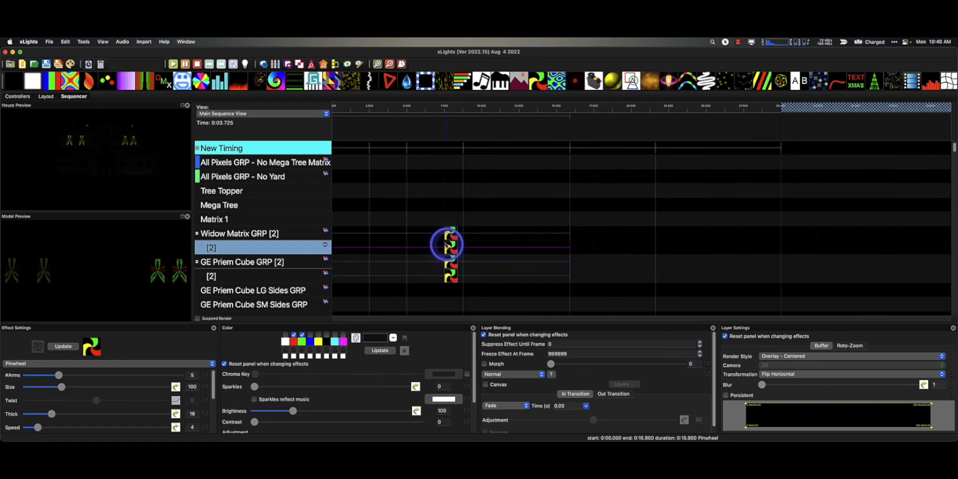
left_click(450, 235)
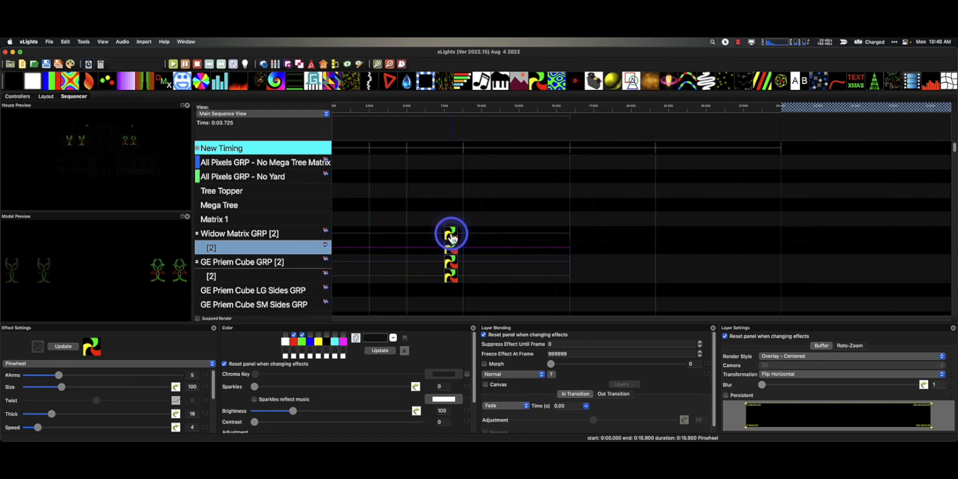